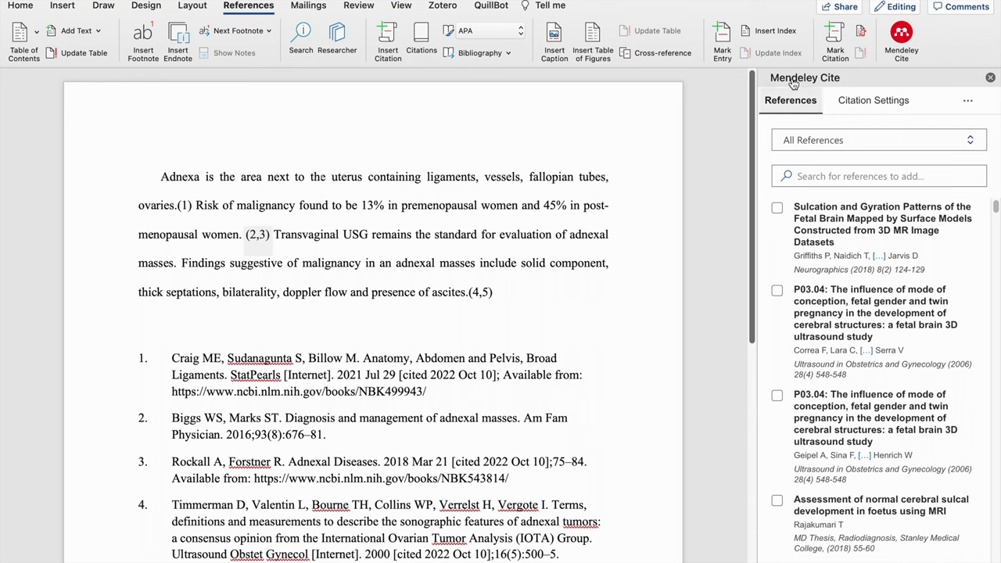
Inspect the references behind the in-text citations (1), (2,3) and (4,5)
left_click(188, 204)
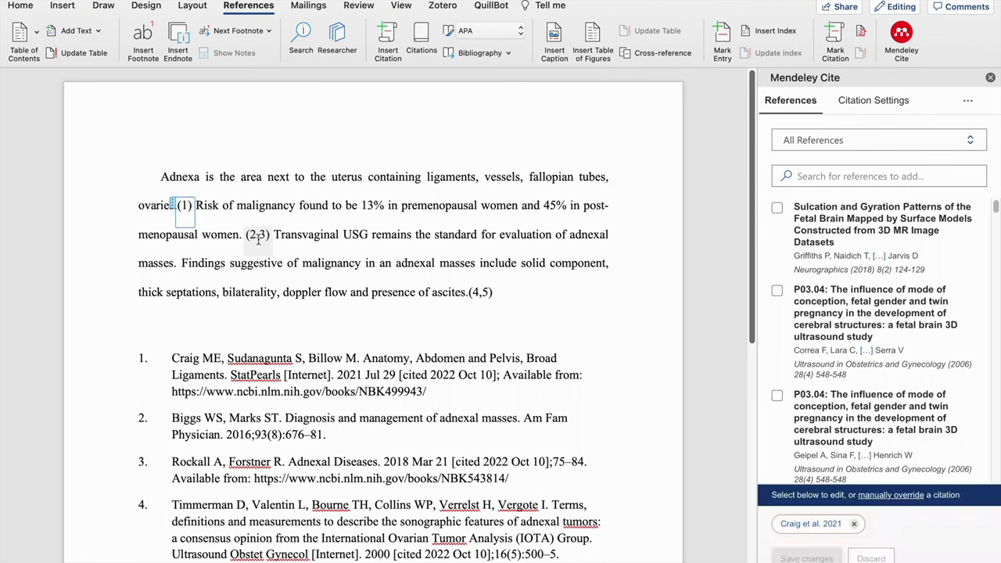
left_click(258, 236)
left_click(473, 293)
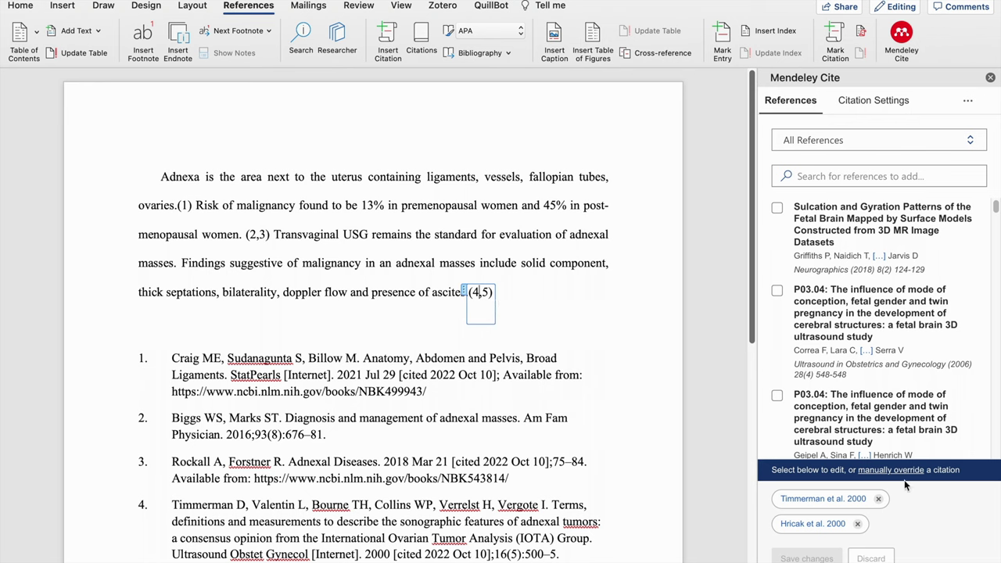
Examine the available citation styles and the Vancouver variants offered by the online style search in Mendeley Cite
left_click(875, 104)
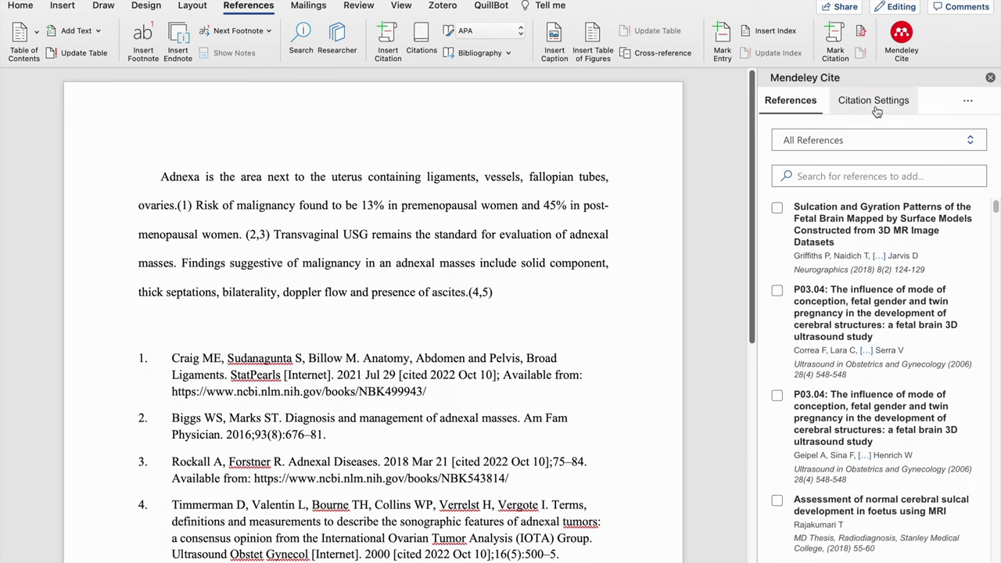
left_click(813, 188)
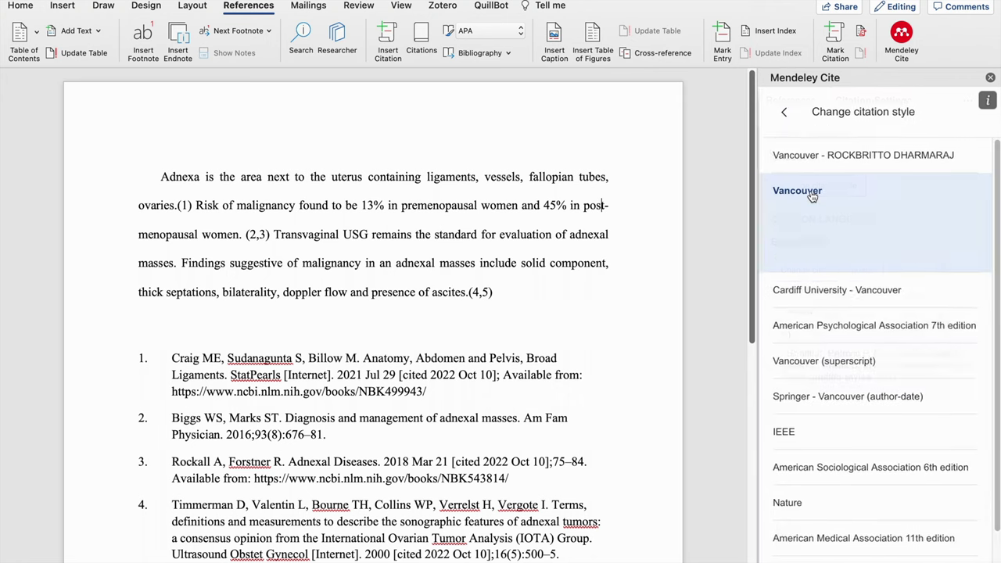
scroll(813, 197, "down", 2)
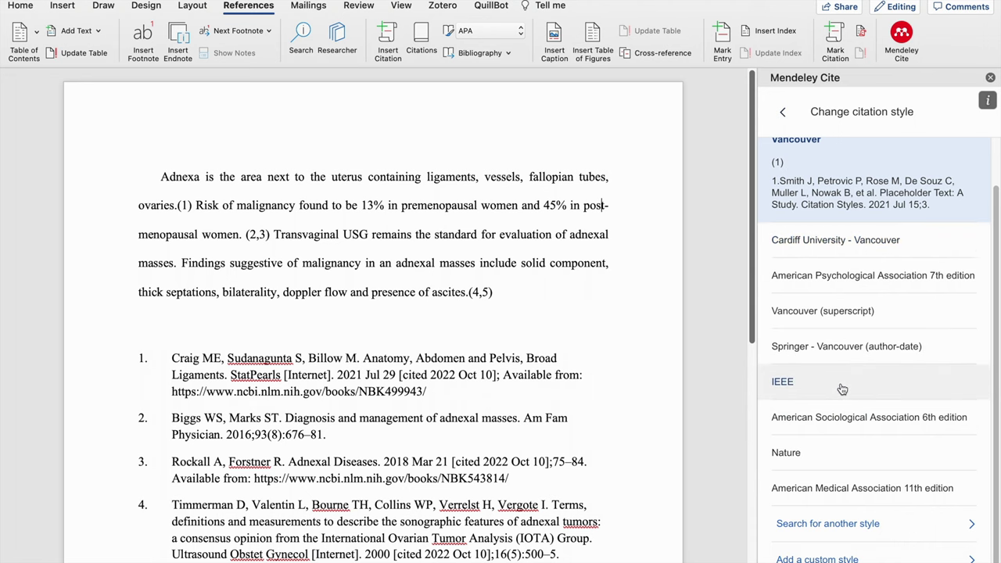
left_click(828, 524)
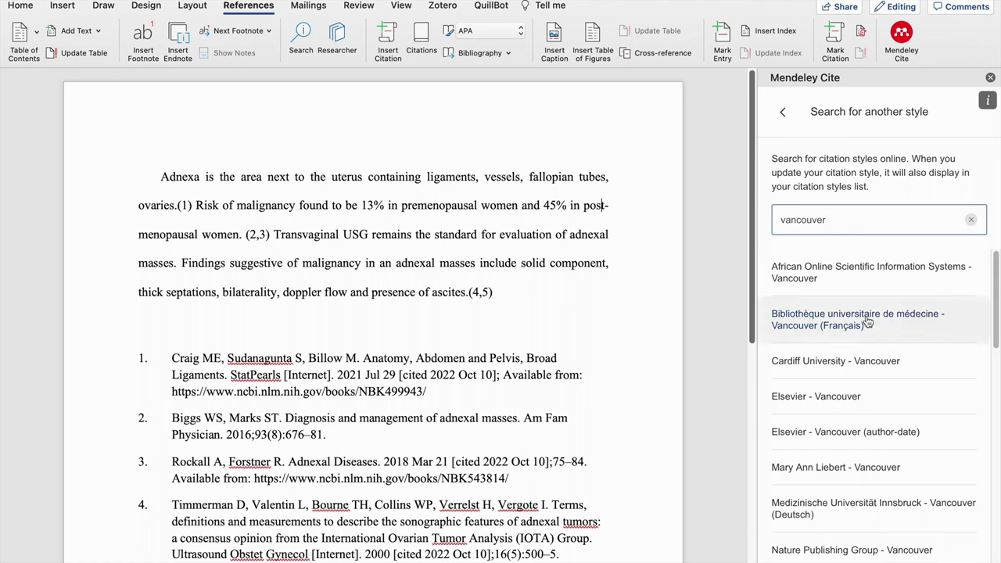
scroll(879, 500, "down", 5)
scroll(879, 500, "down", 15)
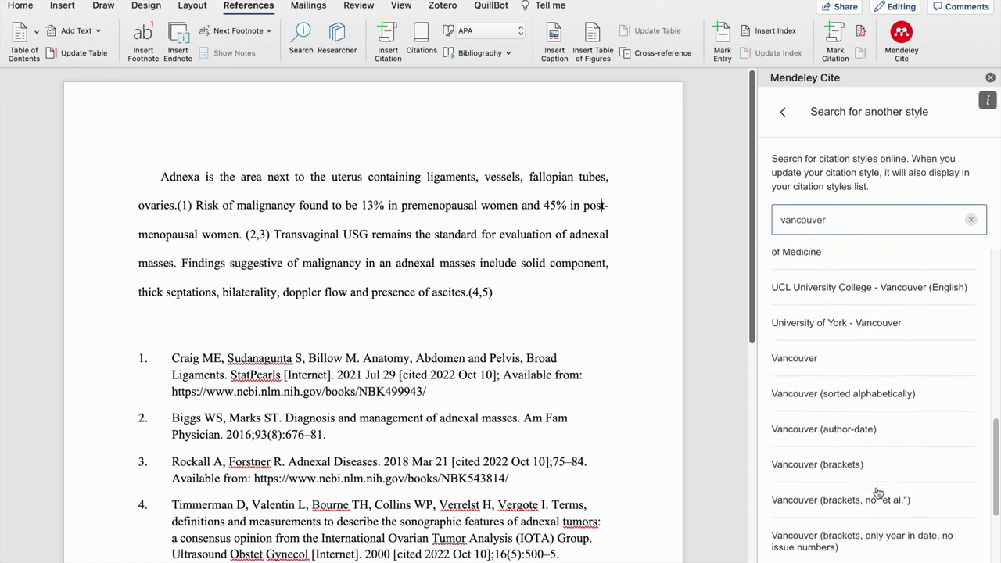
scroll(878, 492, "up", 2)
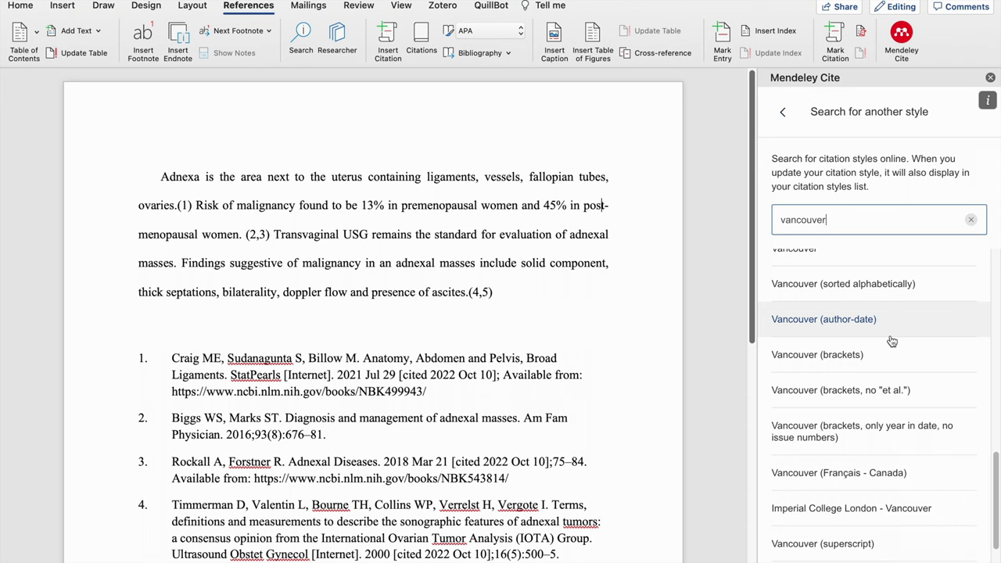
scroll(891, 342, "up", 10)
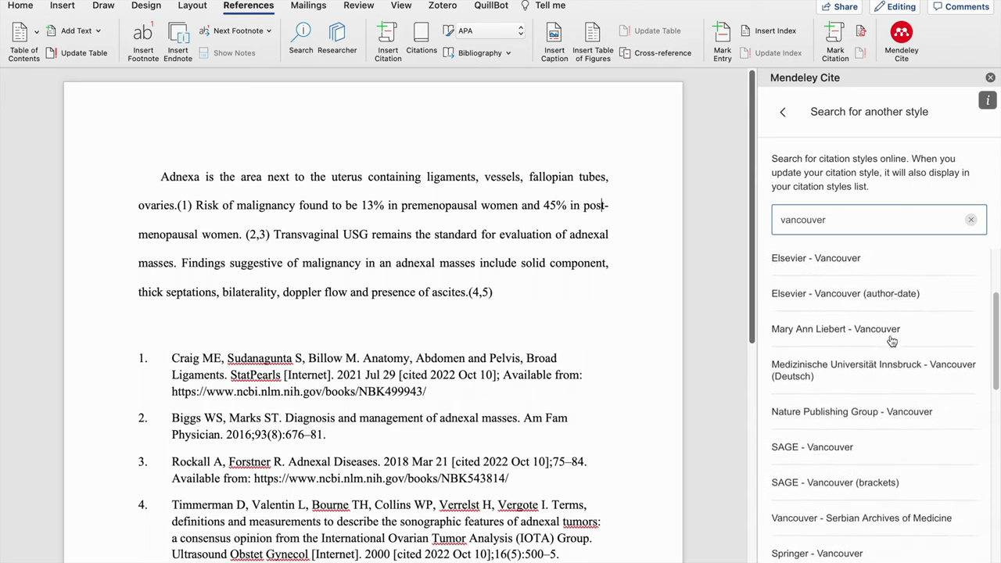
left_click(785, 113)
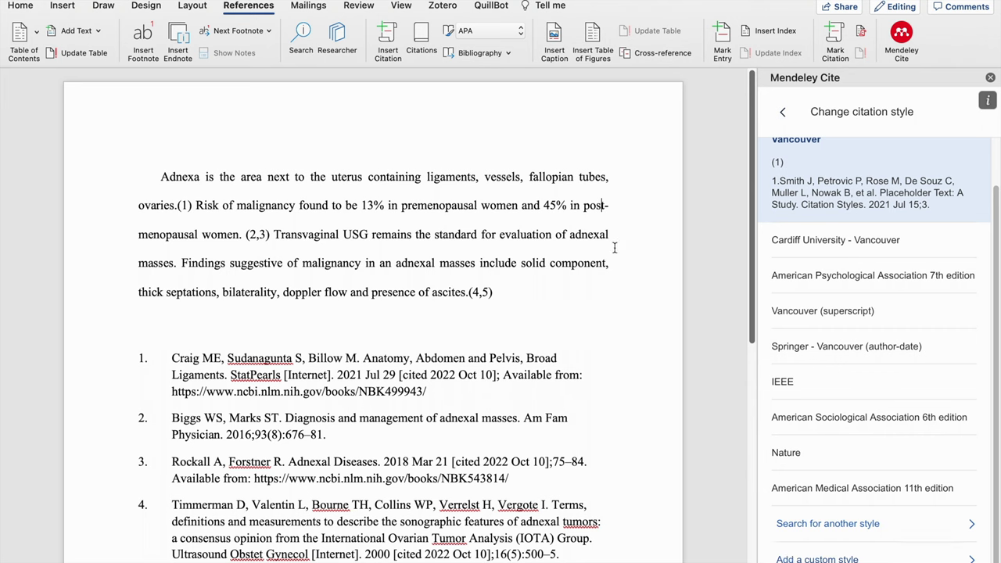
left_click(481, 292)
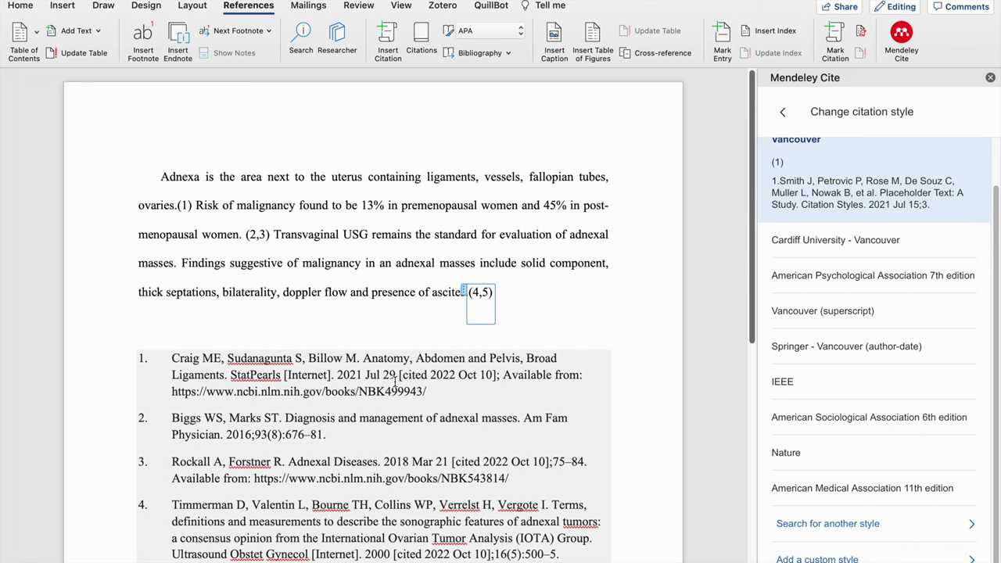
left_click(409, 285)
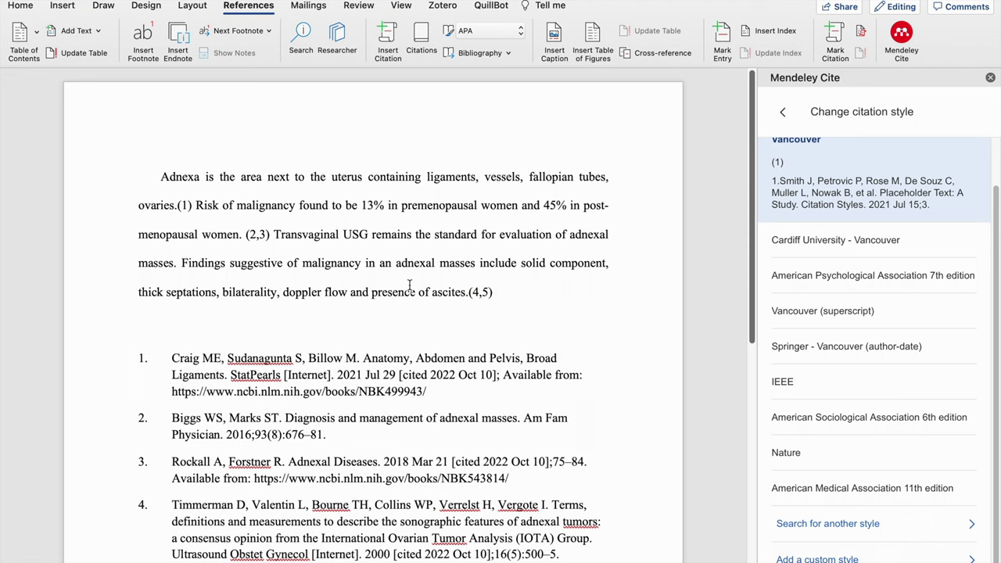
Switch to Chrome and open the CSL editor site linked in the Mendeley guide
key("ctrl+Right")
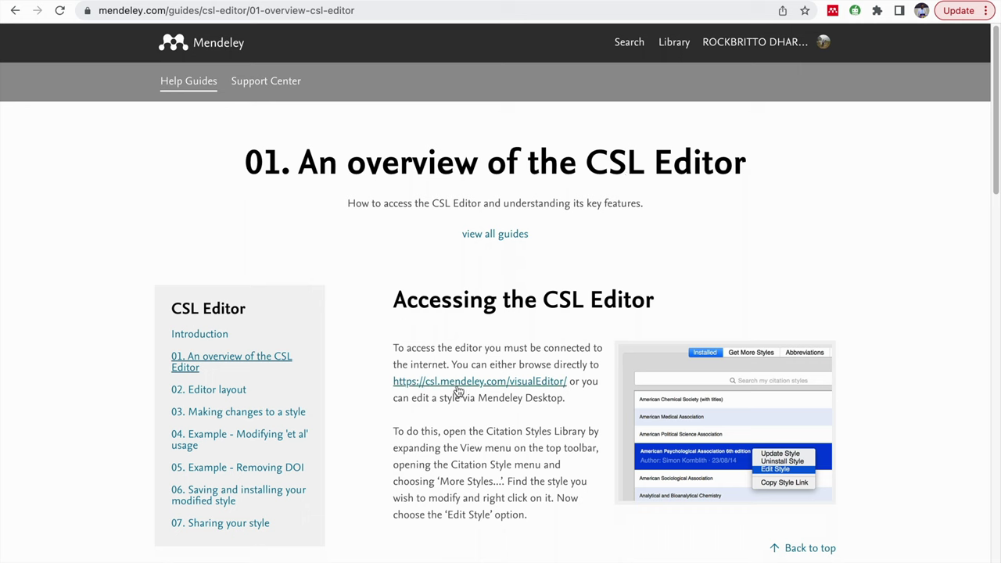
left_click(483, 387)
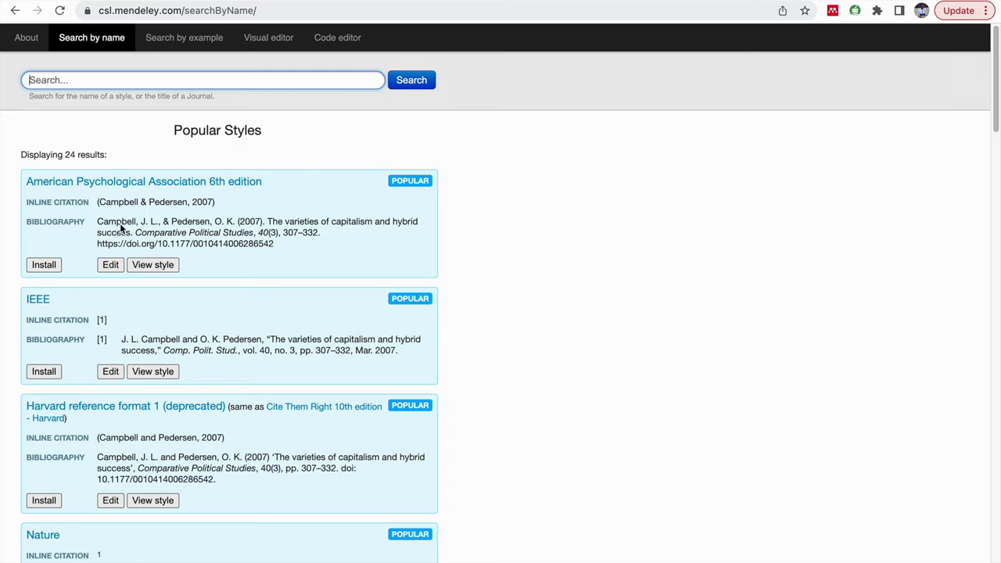
Open the popular Vancouver style for editing as a new style based on it, with the style ID vancouver-2
scroll(120, 262, "down", 5)
scroll(122, 256, "down", 1)
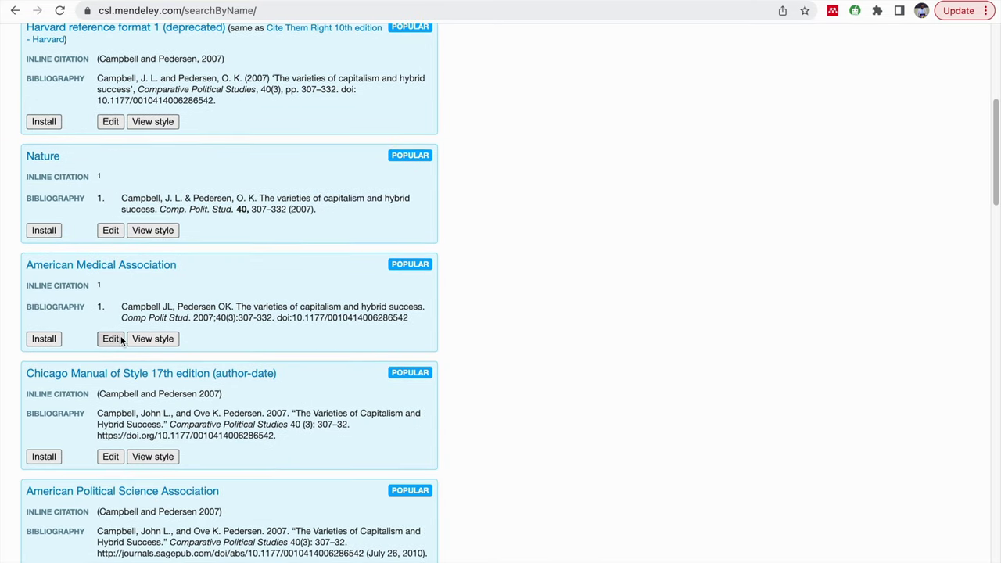
scroll(107, 365, "down", 4)
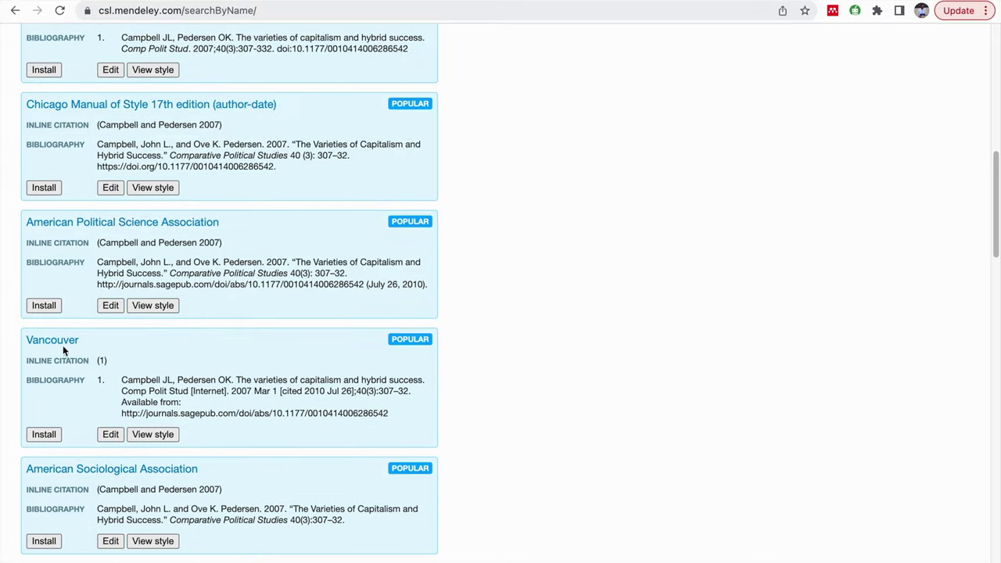
left_click(113, 434)
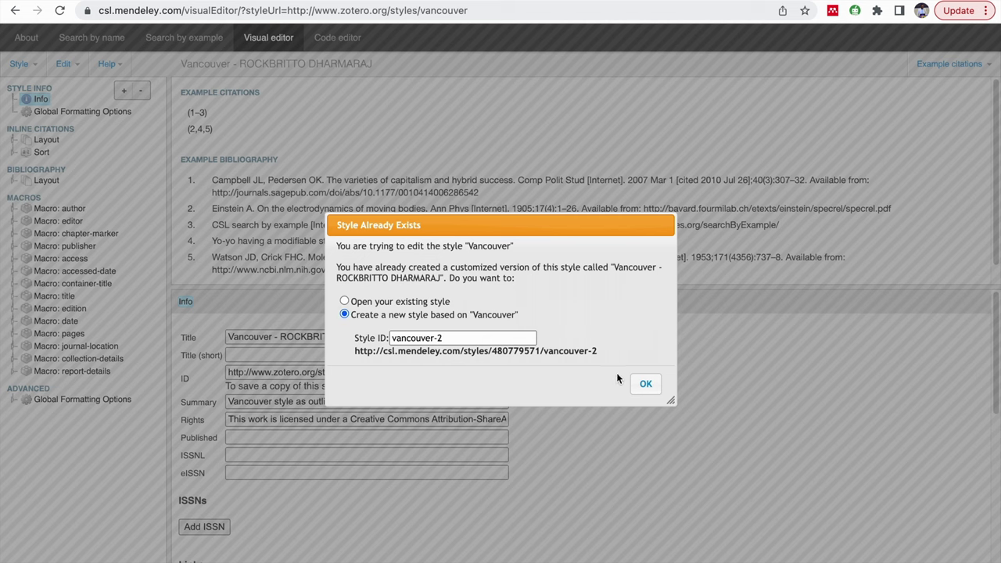
left_click(646, 383)
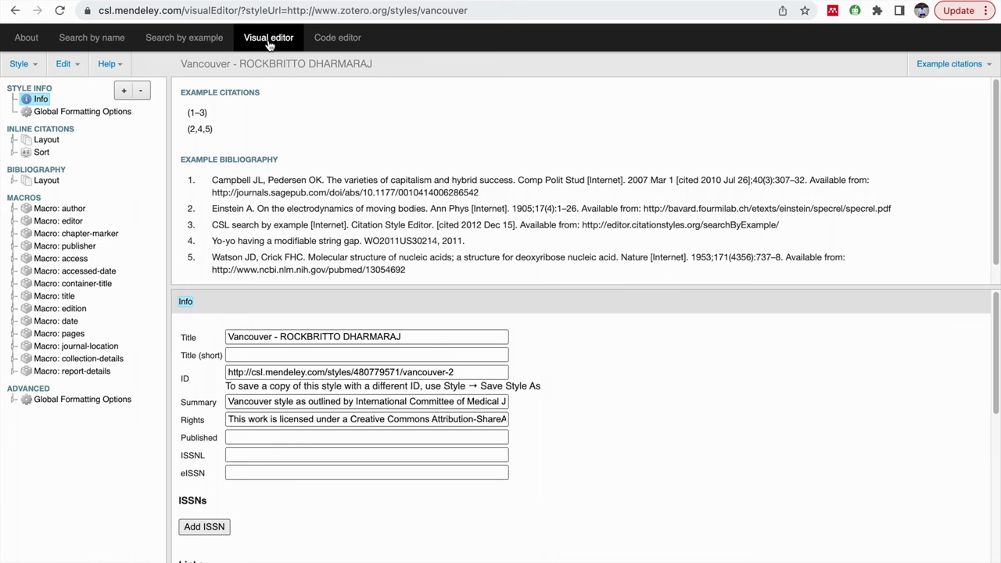
Try citation-label as the variable of the inline citations, and set it back to citation-number
left_click(197, 114)
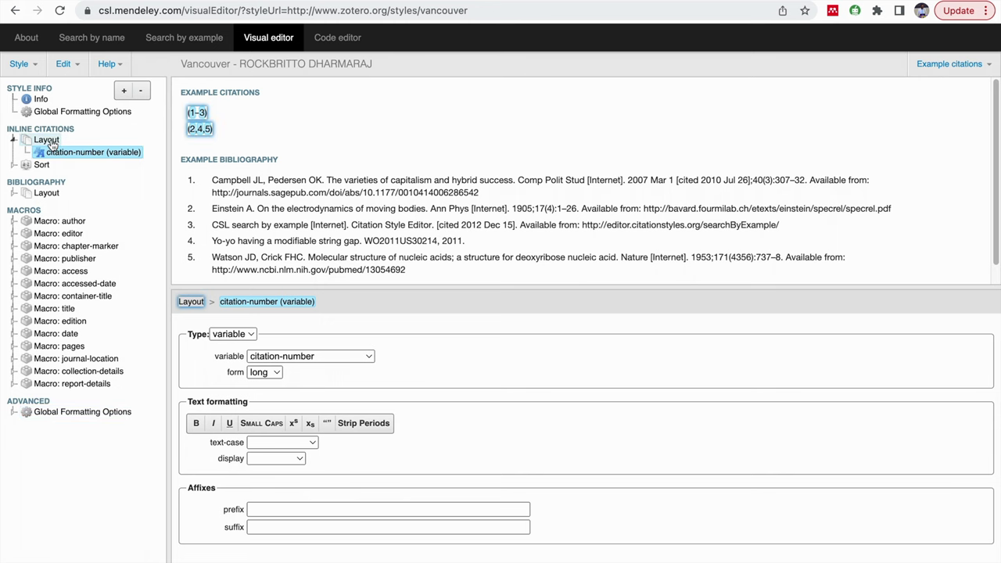
left_click(368, 357)
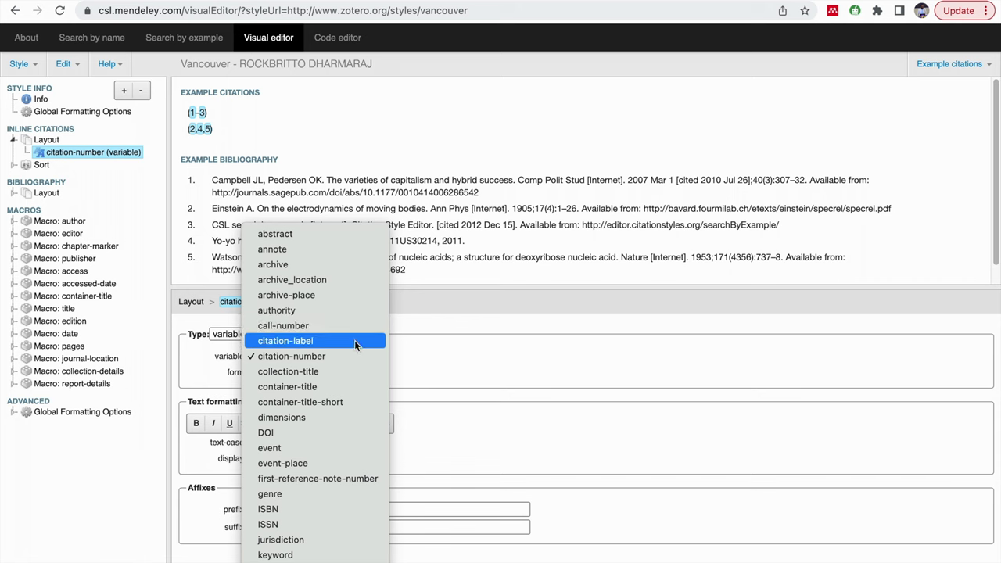
left_click(354, 341)
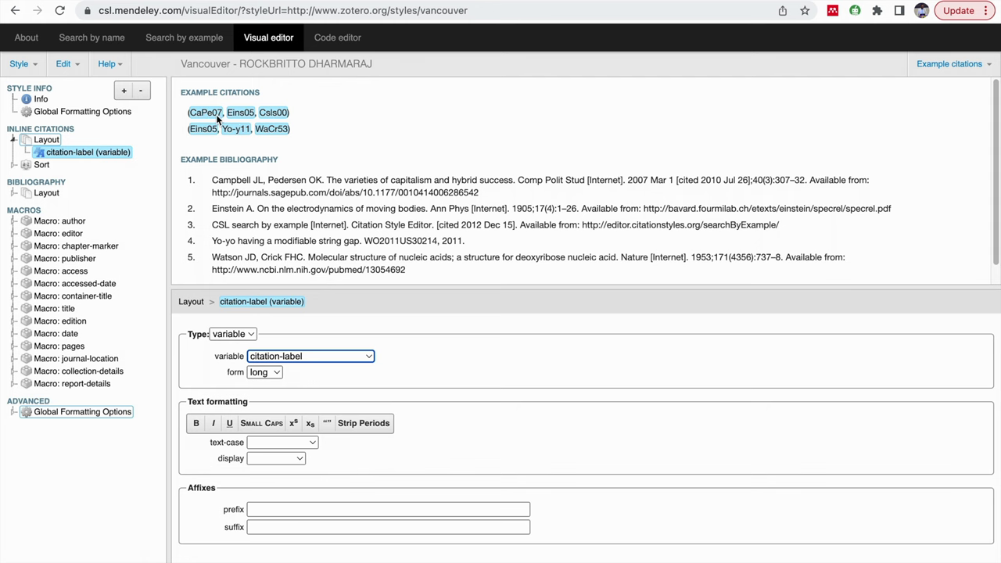
left_click(368, 356)
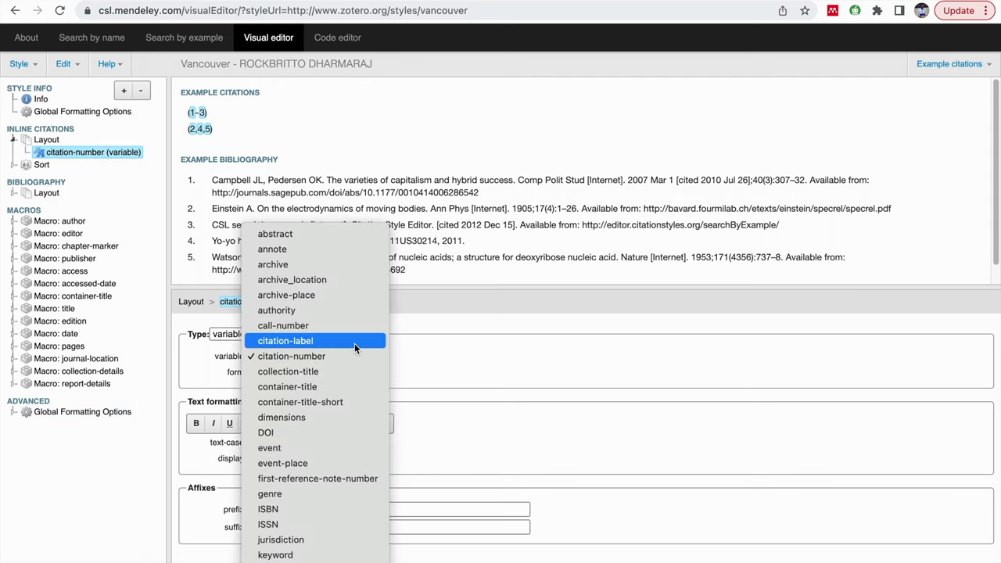
left_click(332, 355)
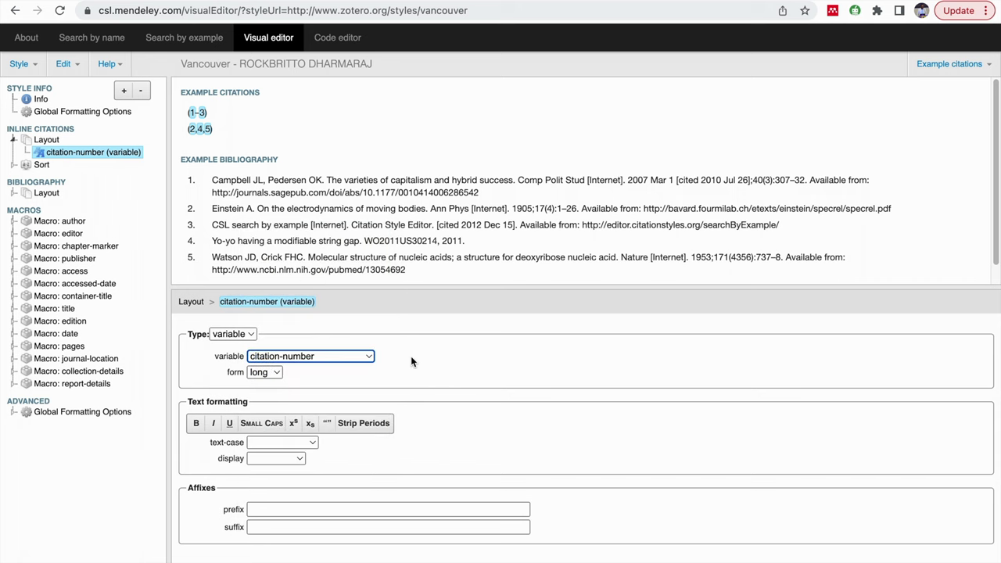
Review the delimiter, prefix and suffix of the inline citation layout, and format the citations as bold, italic and underlined
left_click(197, 113)
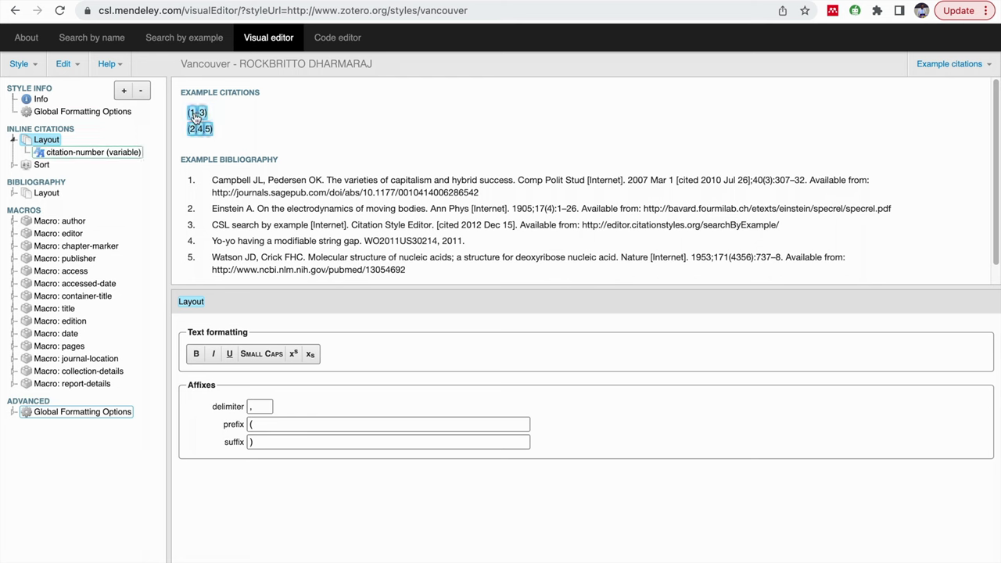
double_click(54, 141)
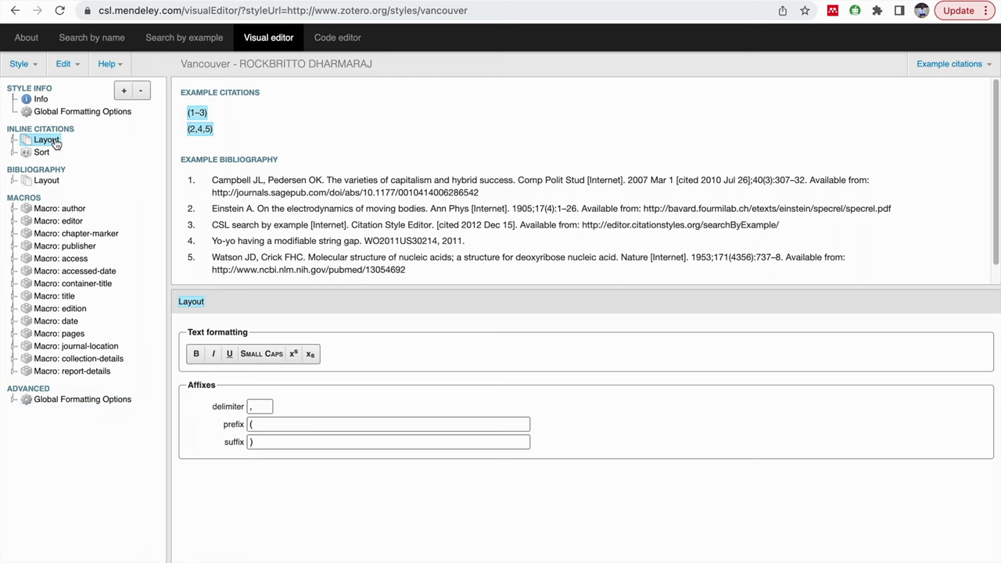
double_click(55, 141)
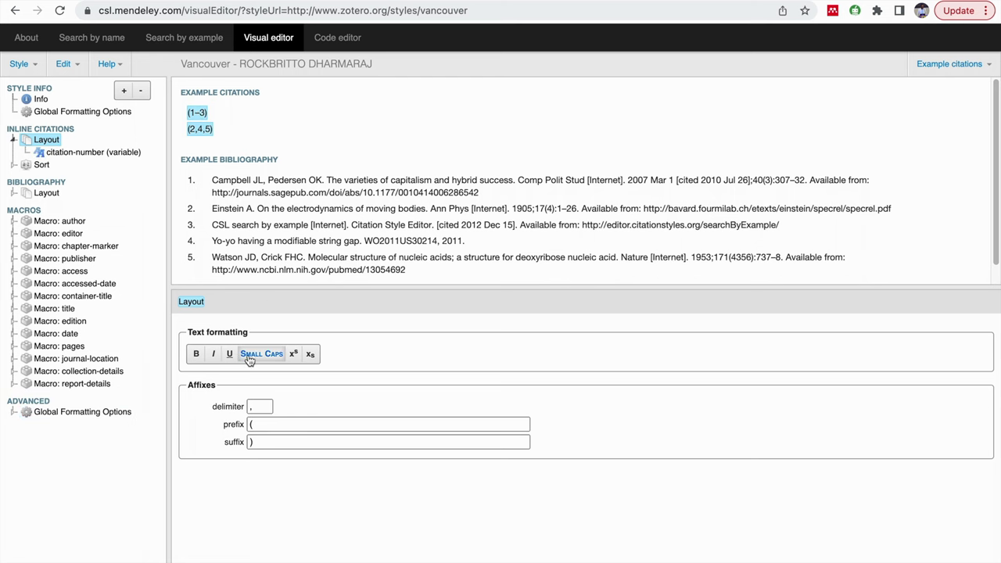
left_click(254, 408)
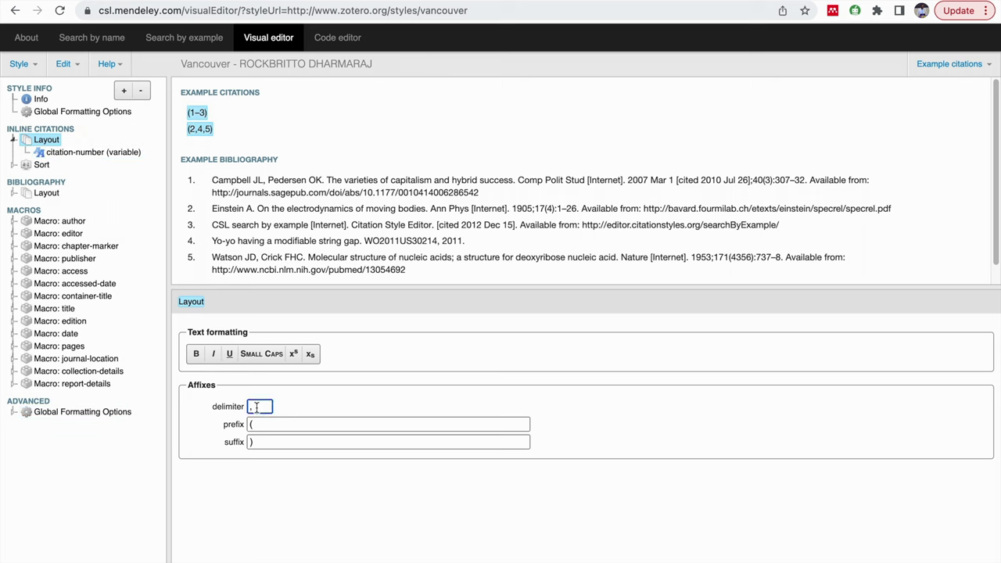
left_click(258, 425)
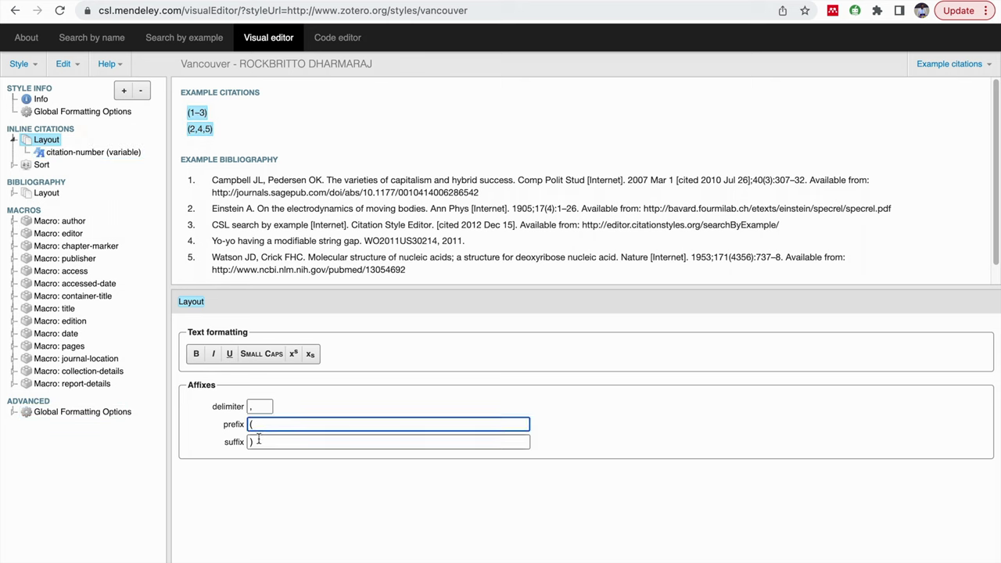
left_click(257, 442)
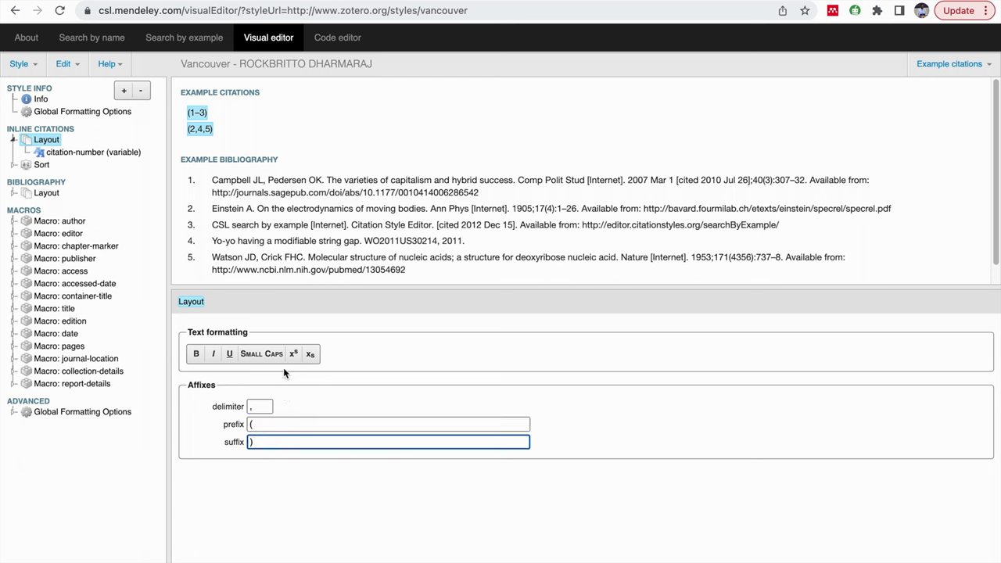
left_click(197, 355)
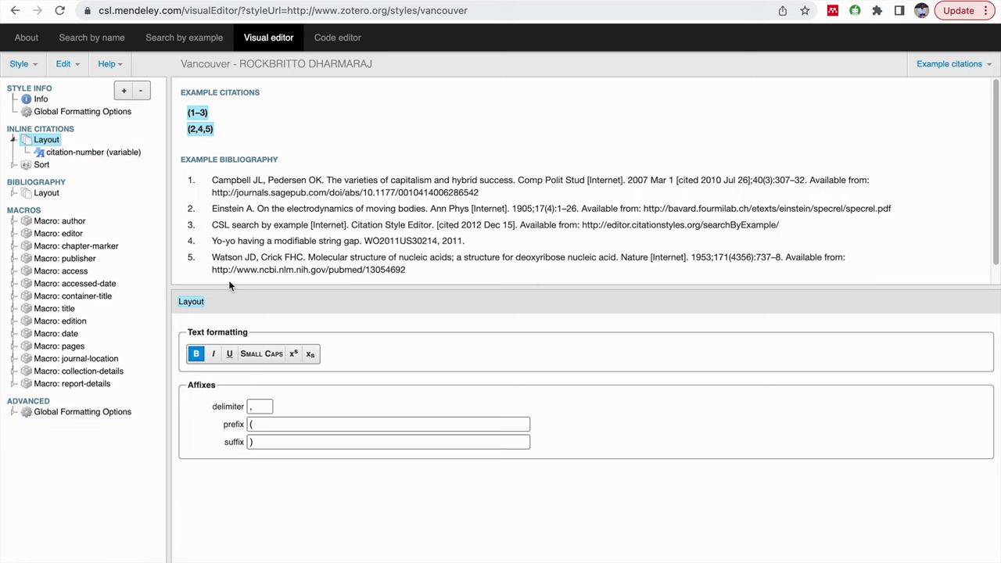
left_click(214, 355)
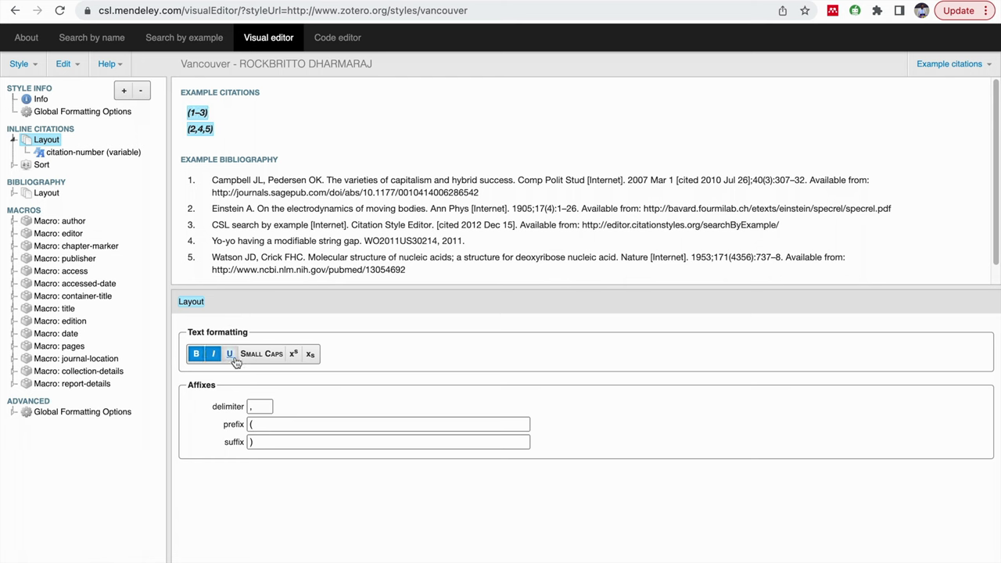
left_click(234, 361)
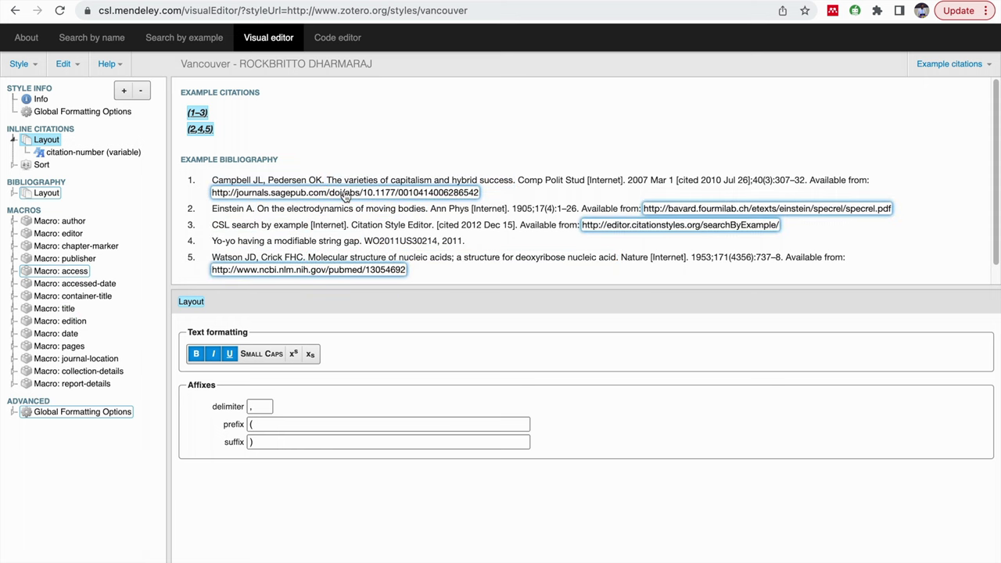
Change the condition governing the URL in the bibliography's access macro to document type is webpage
left_click(246, 195)
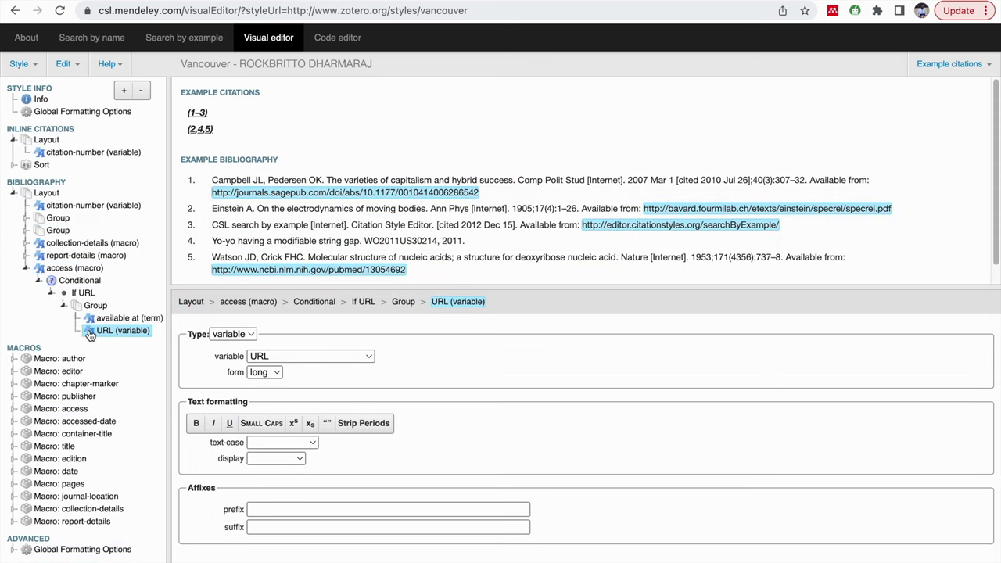
left_click(74, 294)
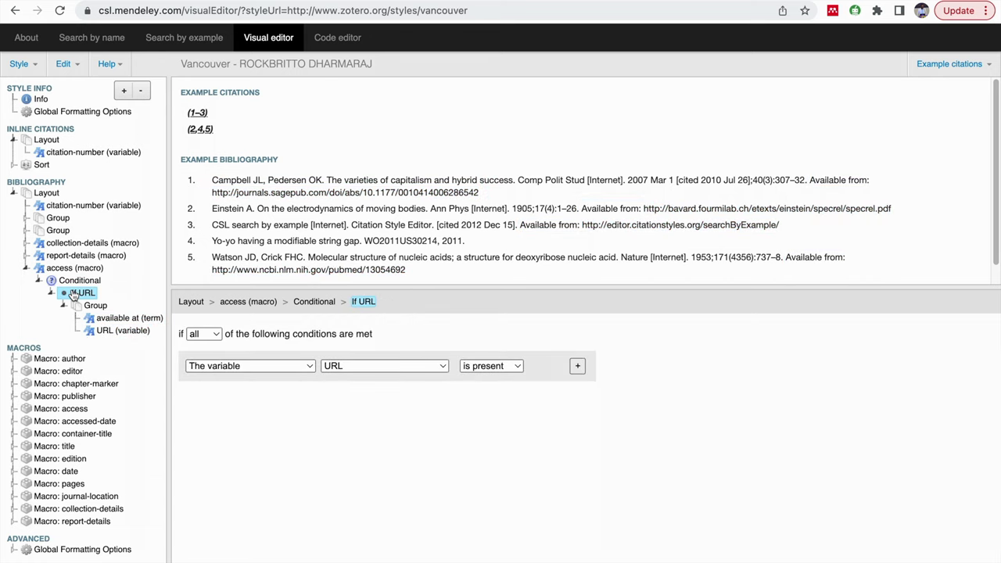
left_click(309, 368)
key("Escape")
left_click(300, 338)
left_click(429, 365)
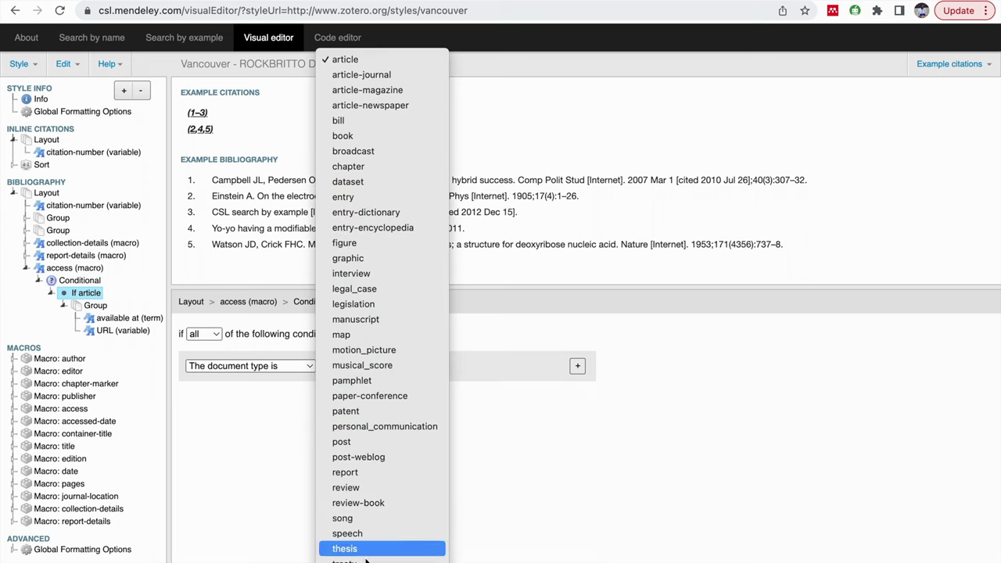
left_click(352, 552)
Add a second condition to the access macro's If branch, requiring that the variable URL is present
left_click(577, 367)
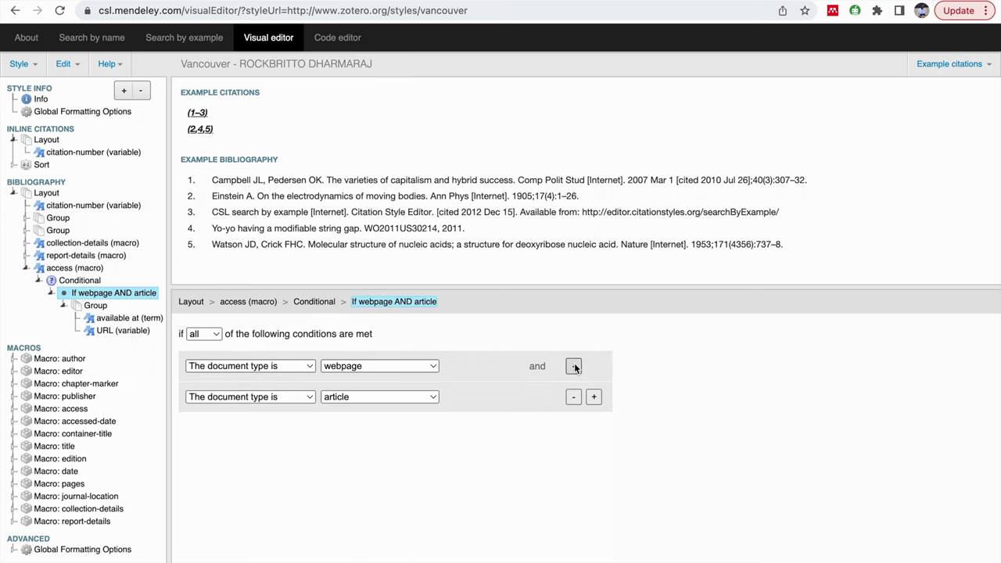
left_click(297, 397)
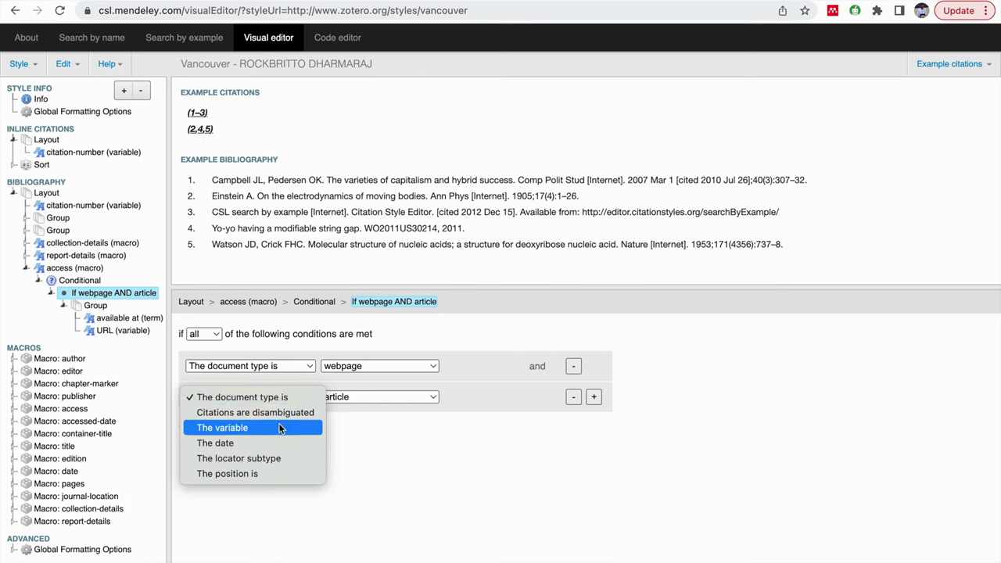
left_click(280, 428)
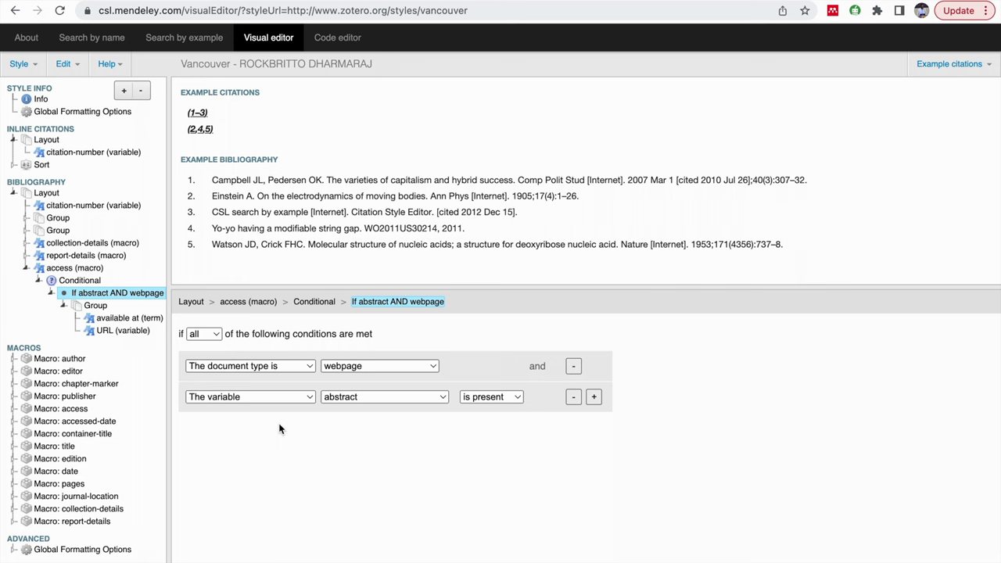
left_click(444, 397)
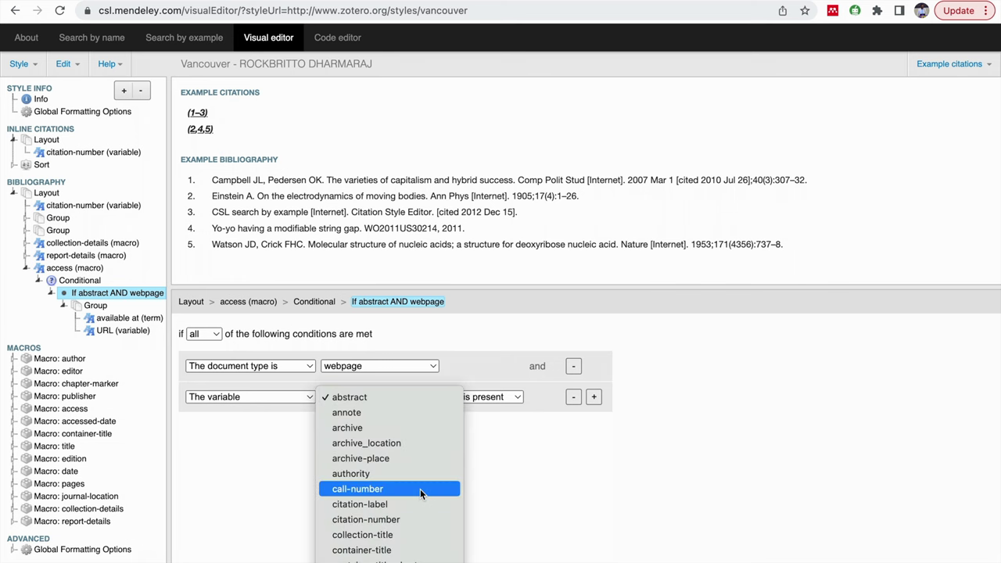
scroll(420, 489, "down", 10)
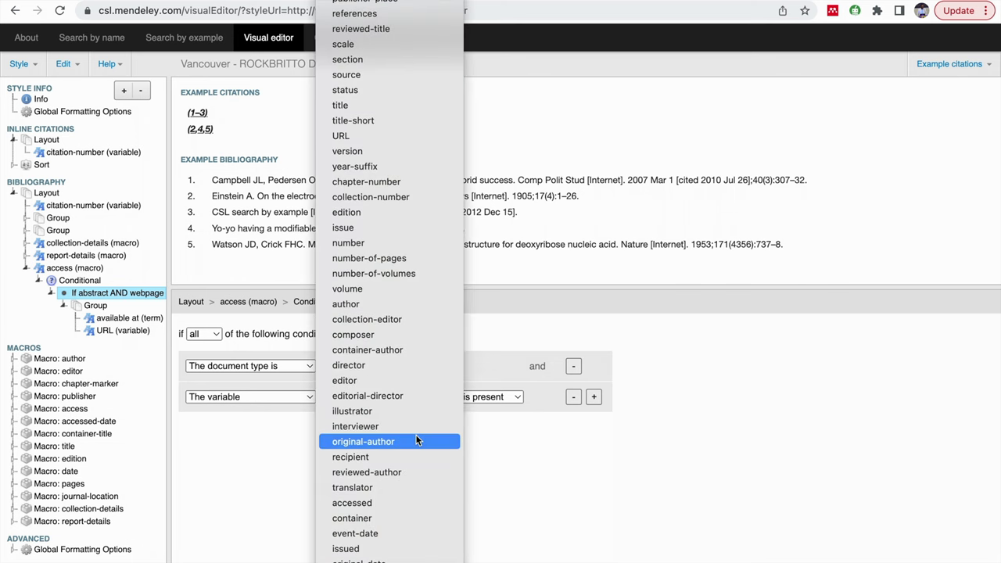
left_click(345, 135)
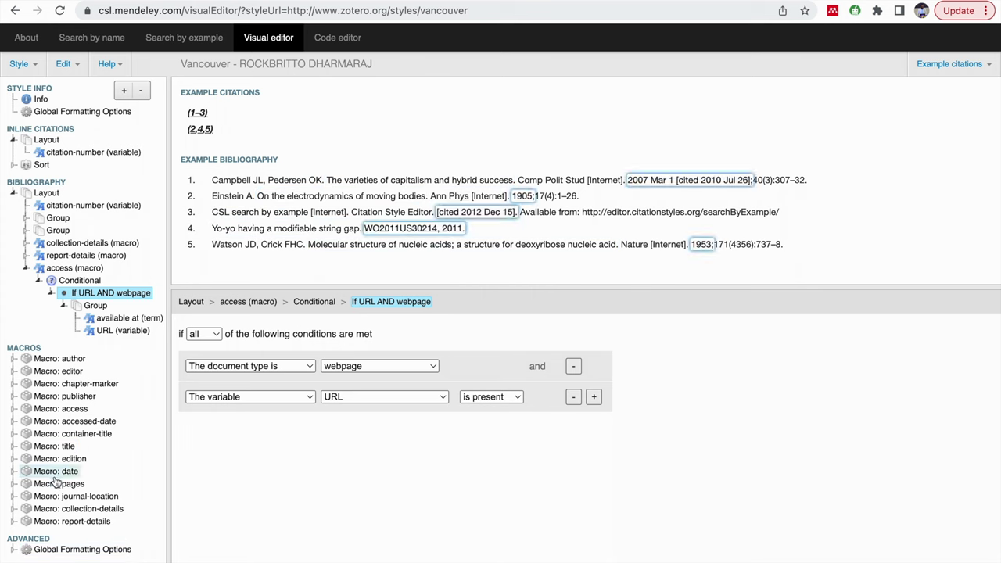
Save the customized Vancouver style and copy the link address of the saved style
left_click(22, 64)
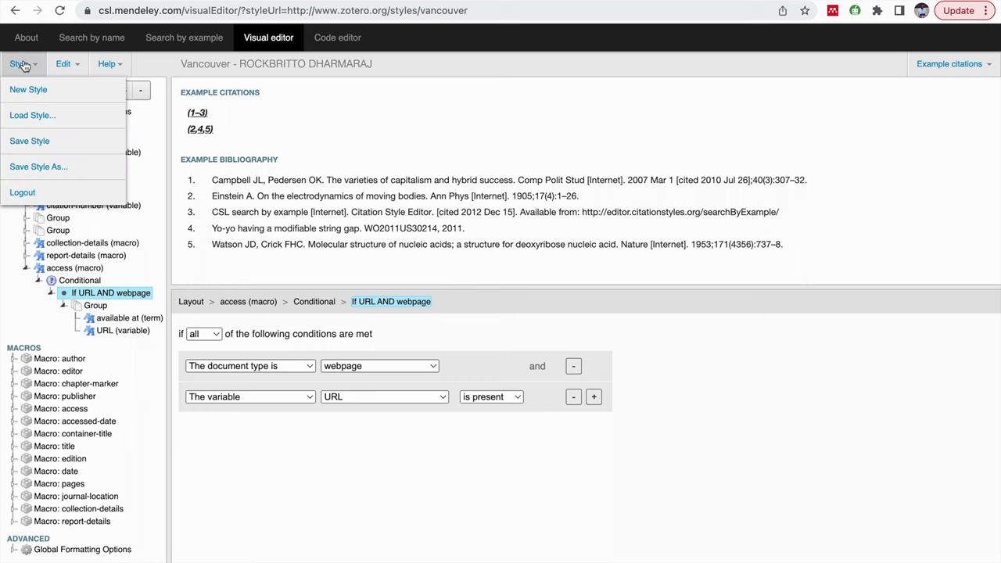
left_click(29, 140)
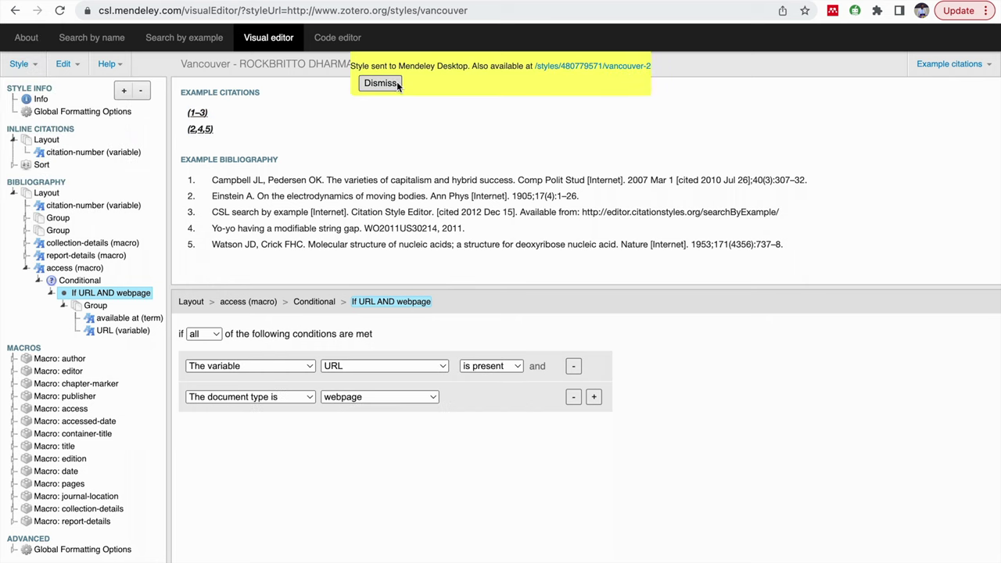
right_click(550, 74)
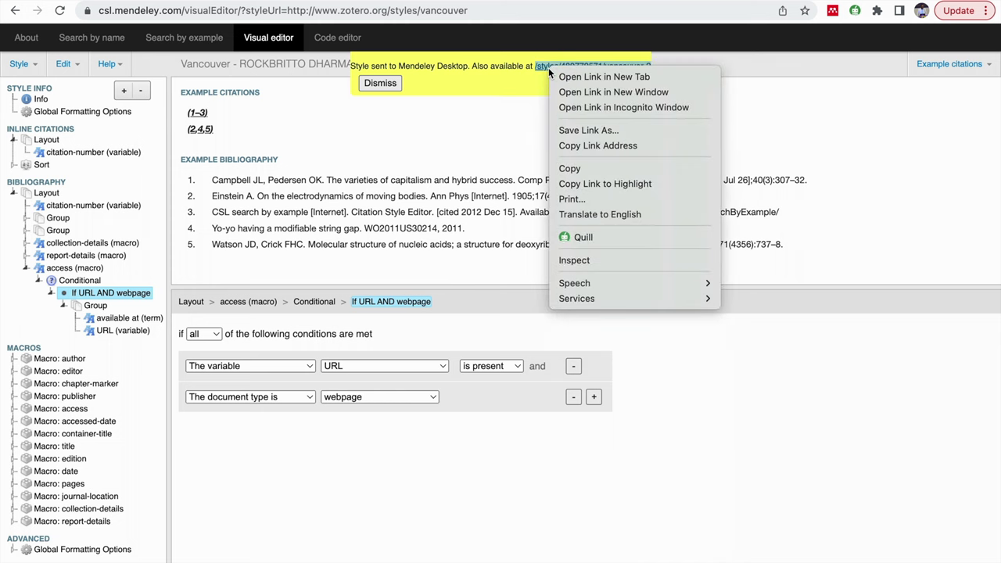
left_click(583, 145)
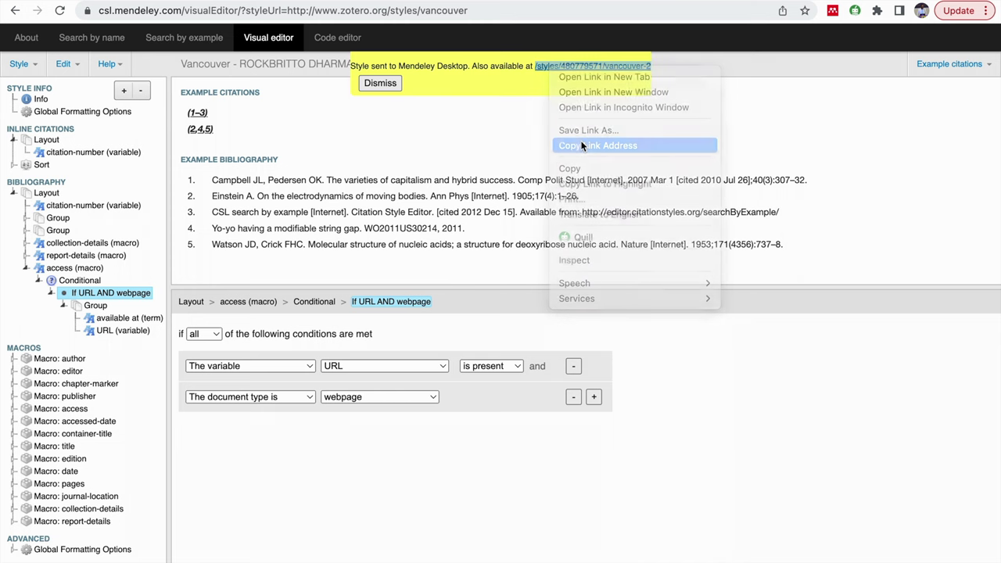
Switch to Word and apply the customized Vancouver style in Mendeley Cite as a custom style, using the copied style URL
key("ctrl+Right")
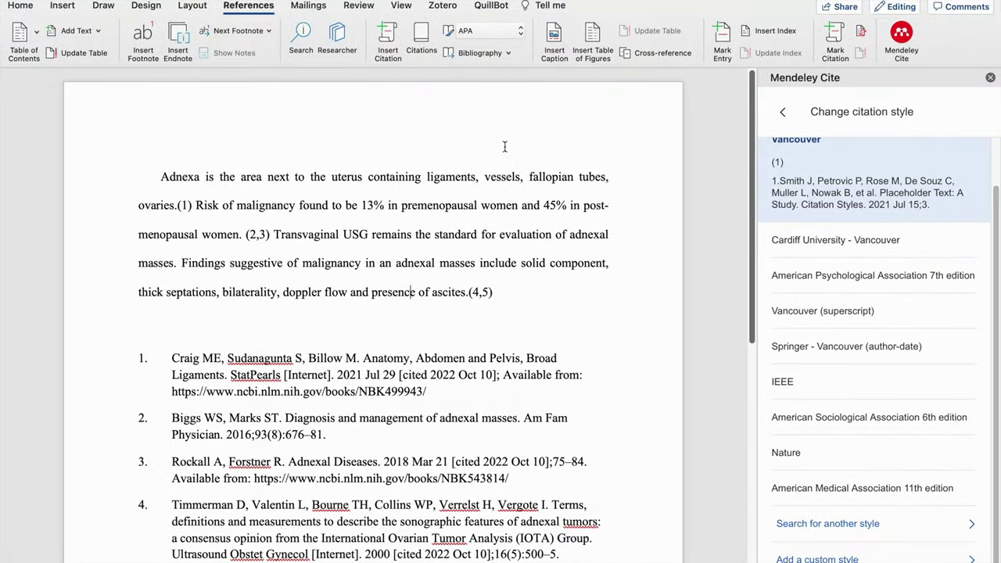
left_click(783, 113)
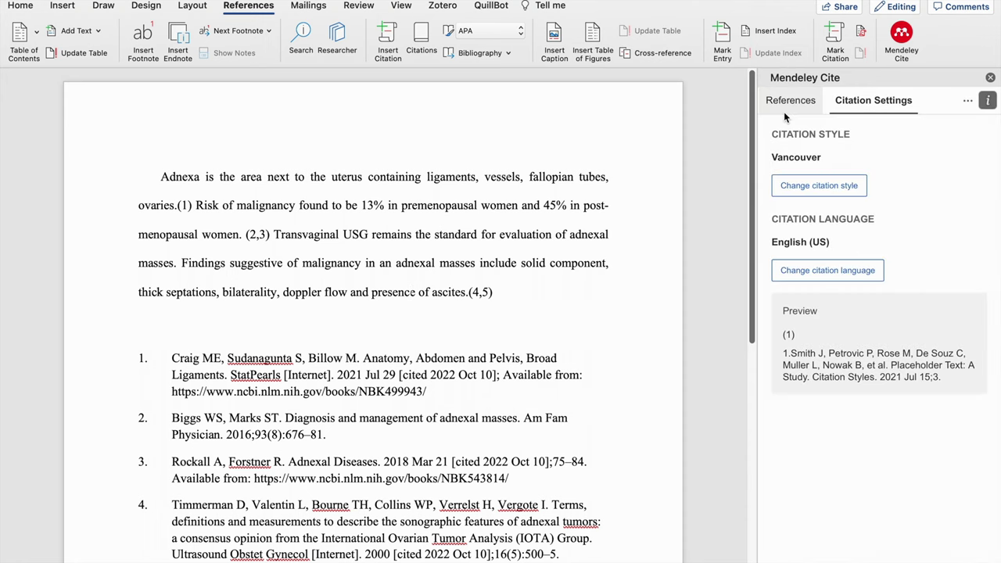
left_click(806, 187)
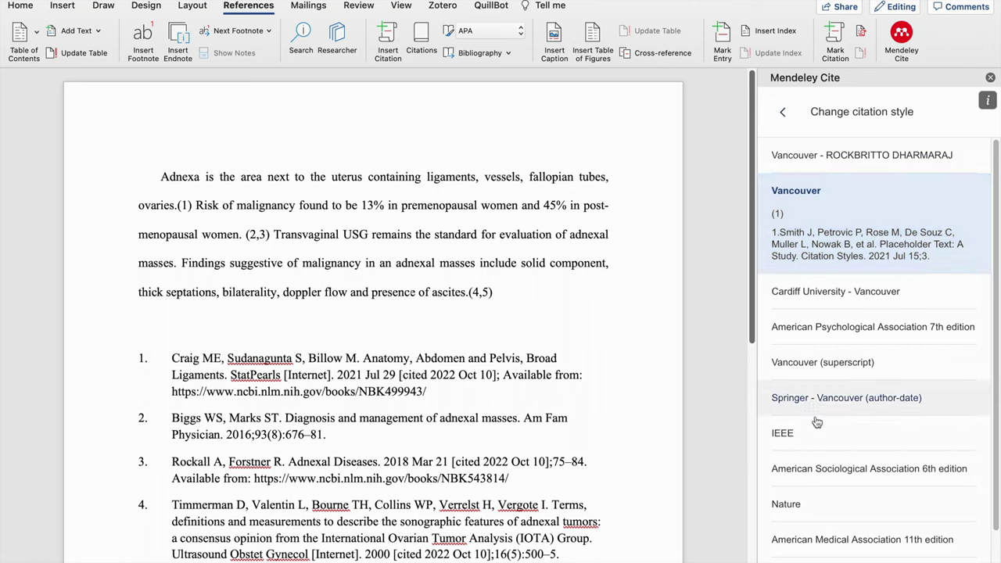
scroll(819, 435, "down", 2)
left_click(822, 558)
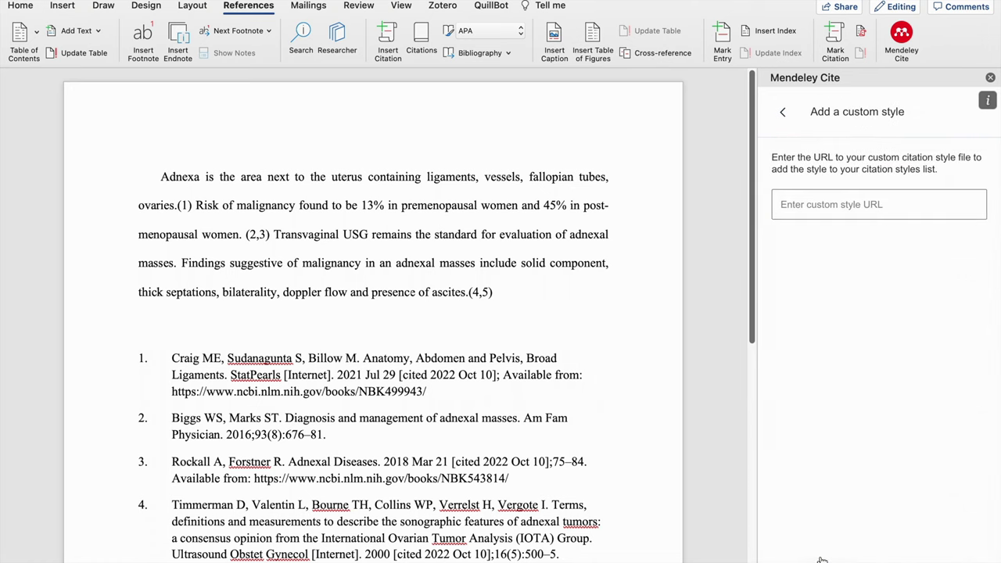
left_click(826, 204)
key("super+v")
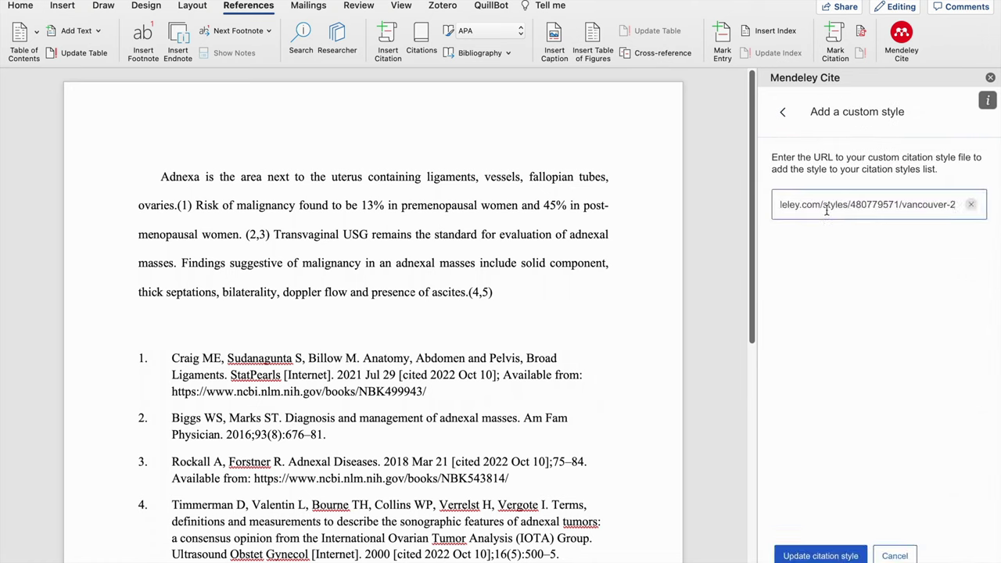
left_click(798, 555)
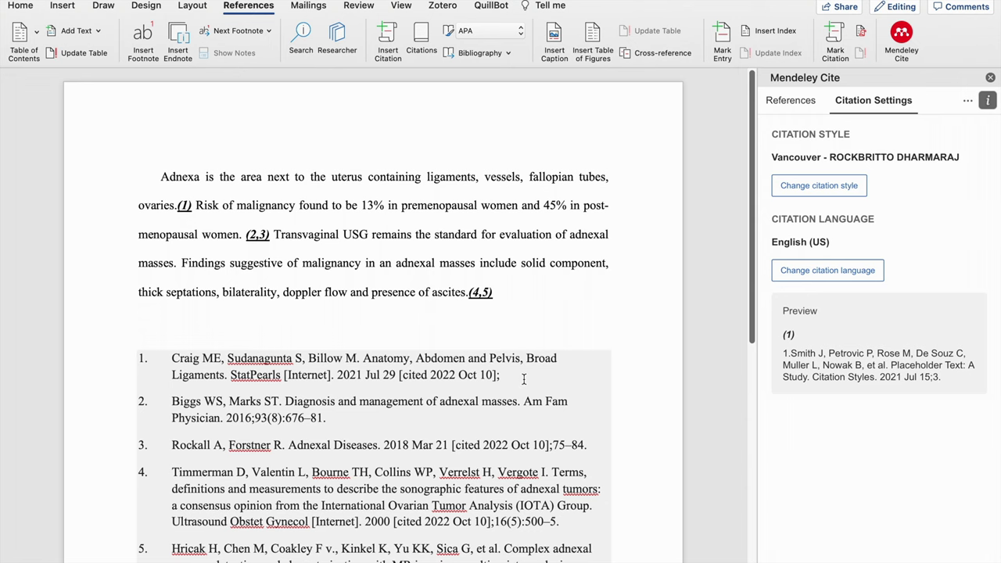
Check the formatting of the inline citations and the bibliography entries in the document
scroll(525, 379, "down", 1)
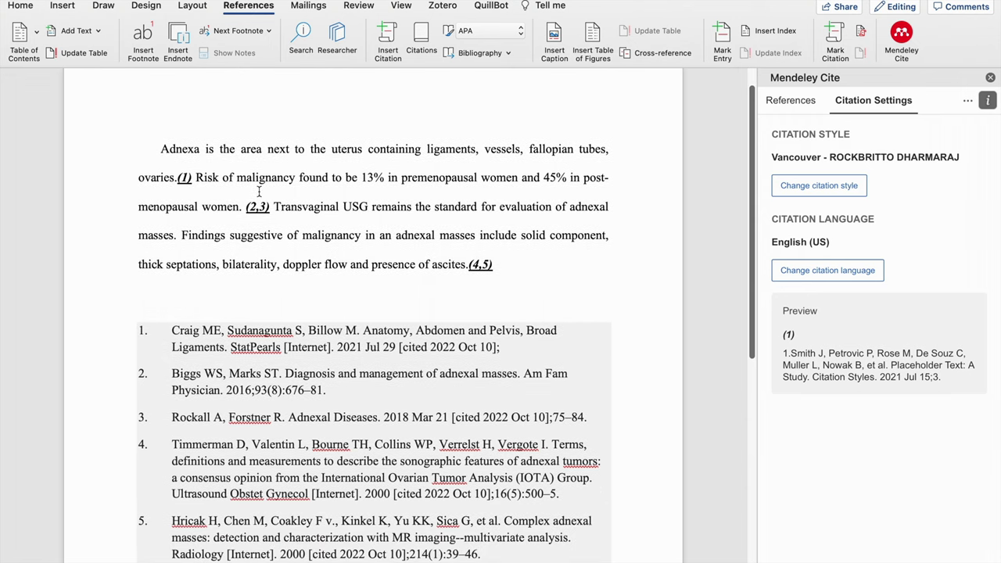
left_click(184, 177)
right_click(259, 330)
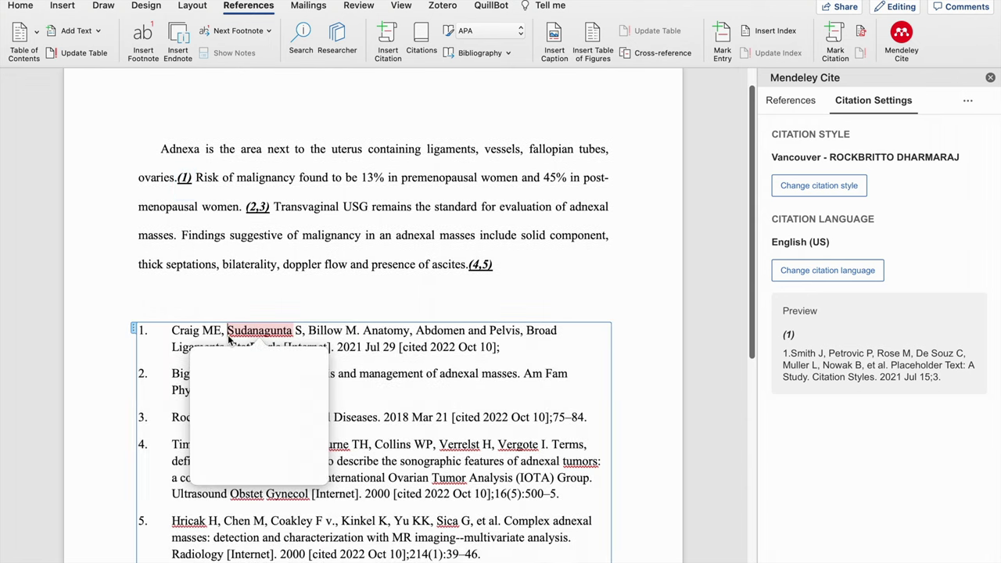
left_click(314, 221)
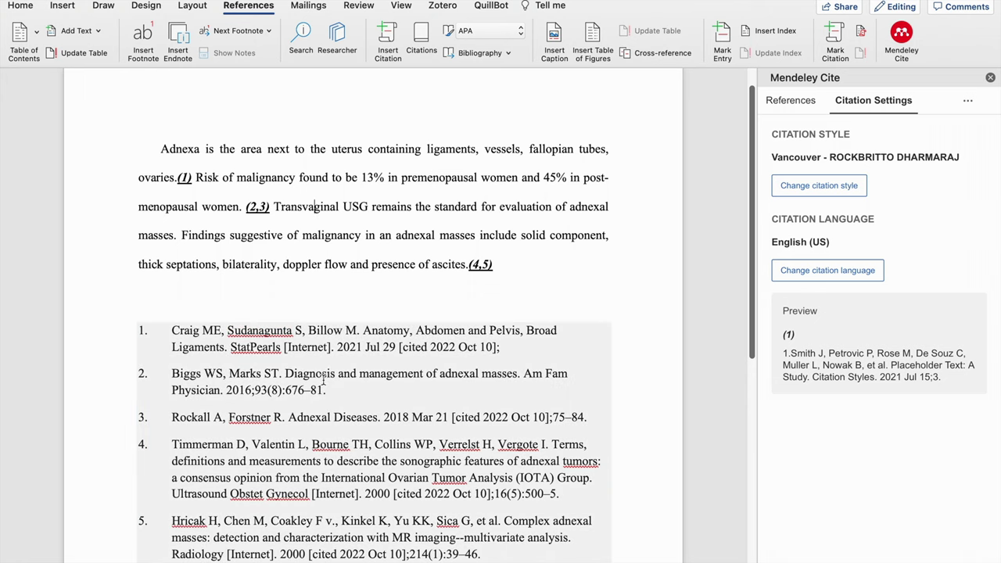